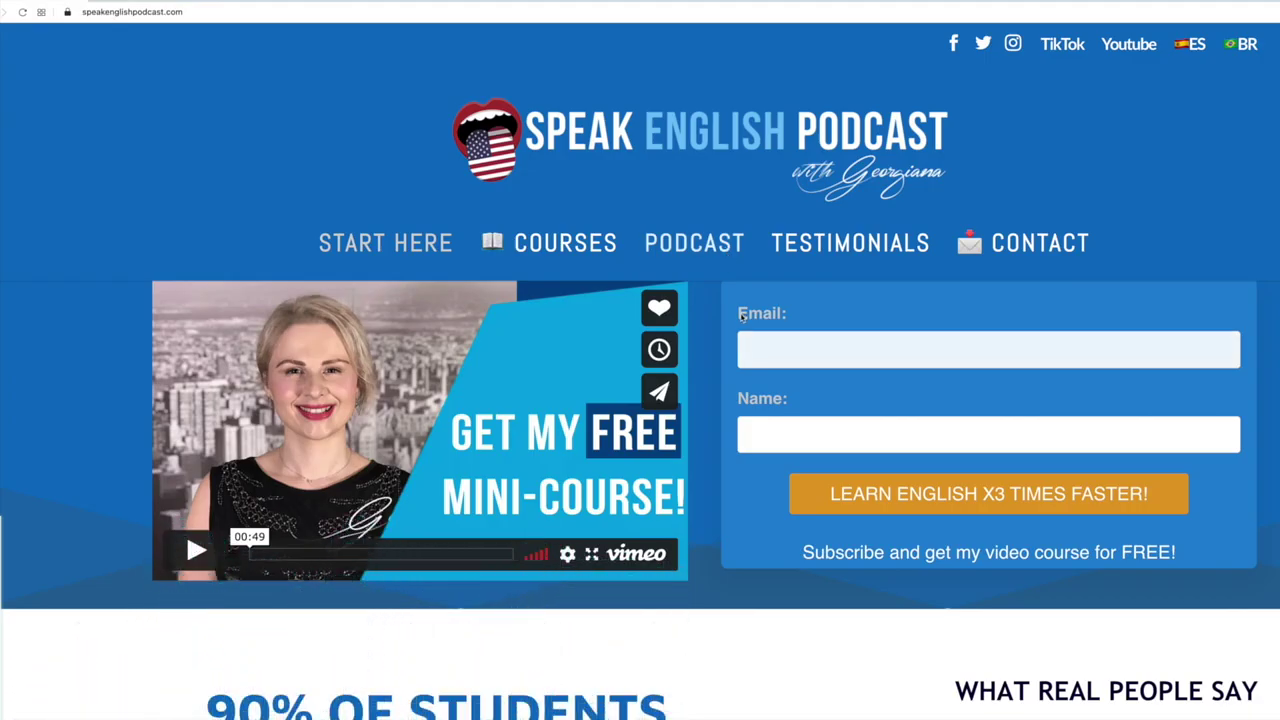
# Open the PODCAST page from the site menu to search episodes for '001'
pyautogui.click(694, 243)
pyautogui.write('001')
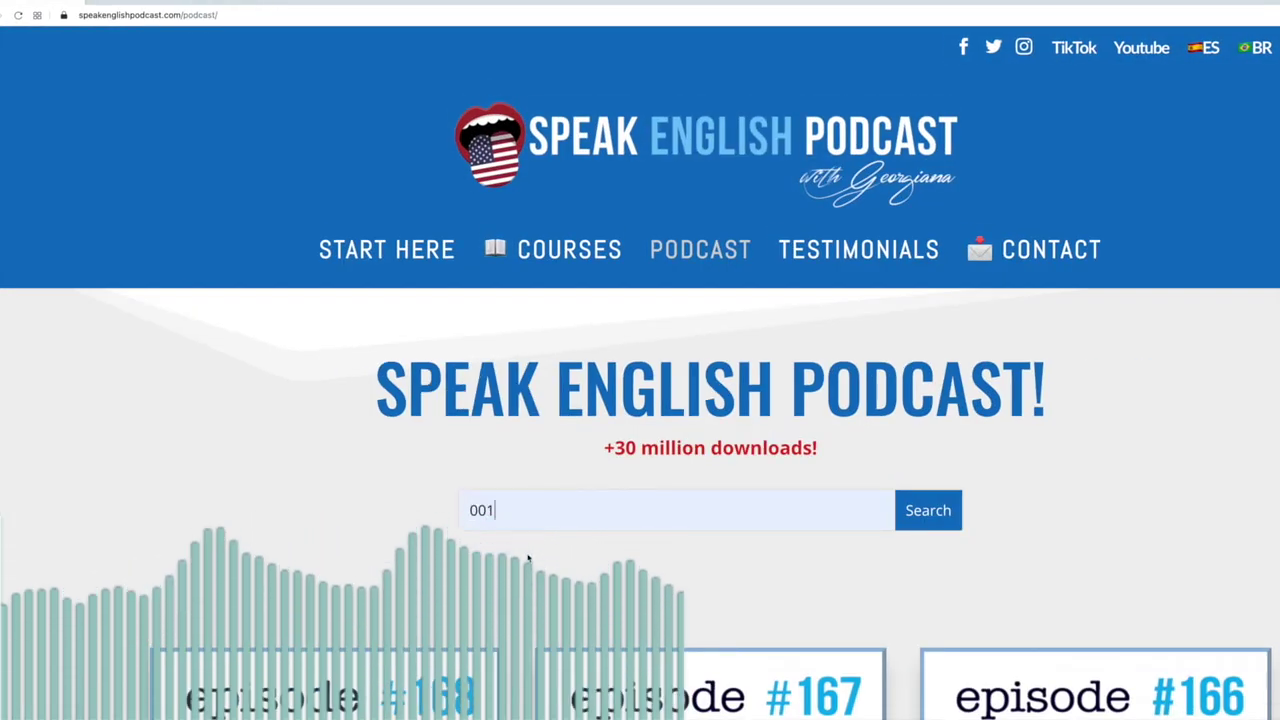